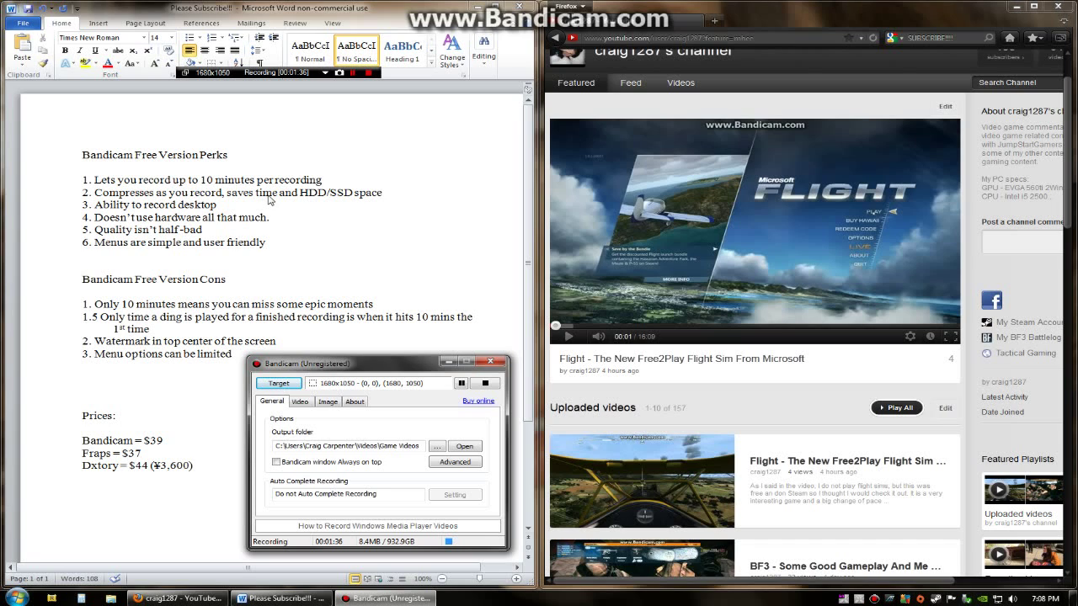
Add a comma after 'record' in perk 2 so it reads 'record, saves time'
left_click(224, 195)
type(",")
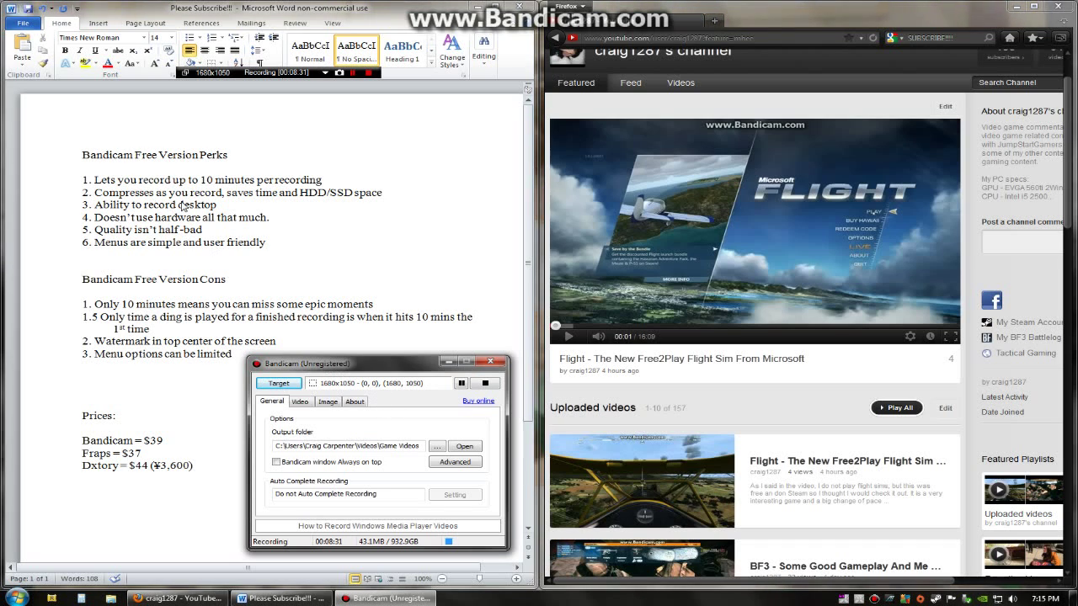
Check the capture Target choices without changing them, then show the Video tab options
left_click(286, 388)
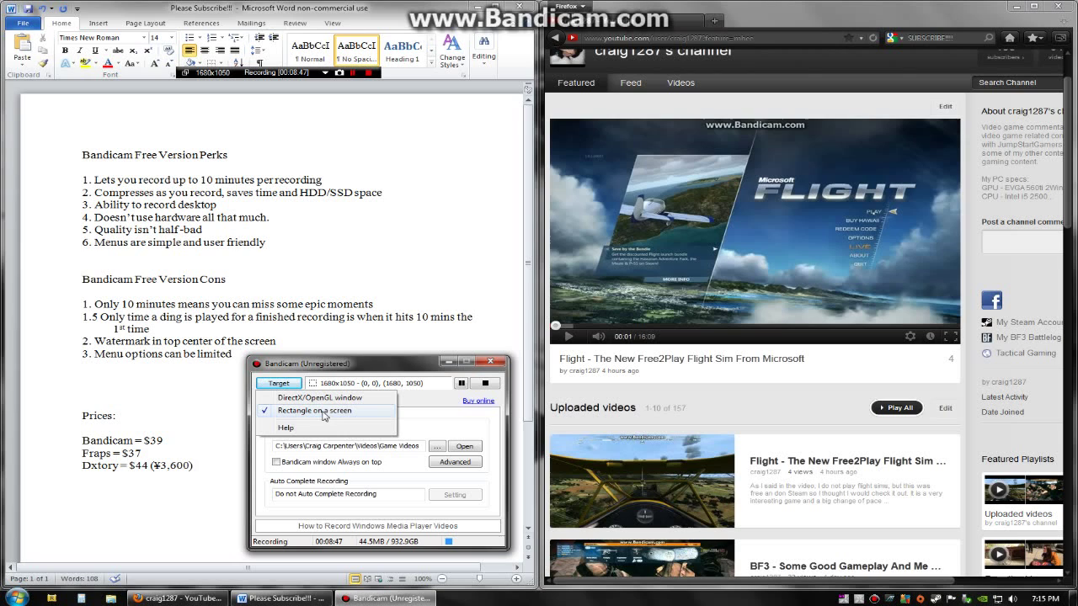
left_click(426, 401)
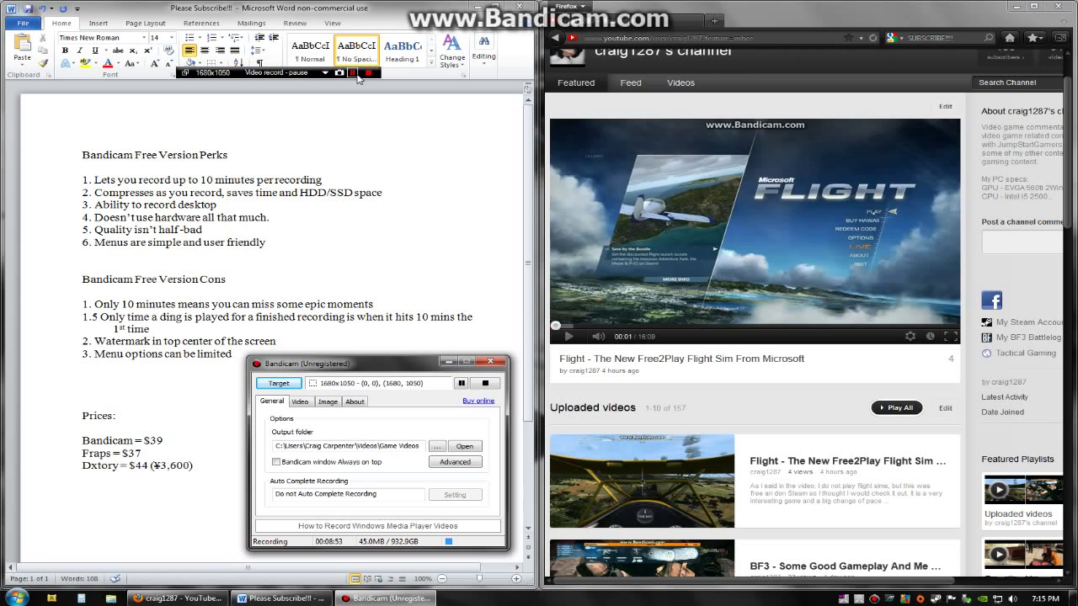
left_click(300, 403)
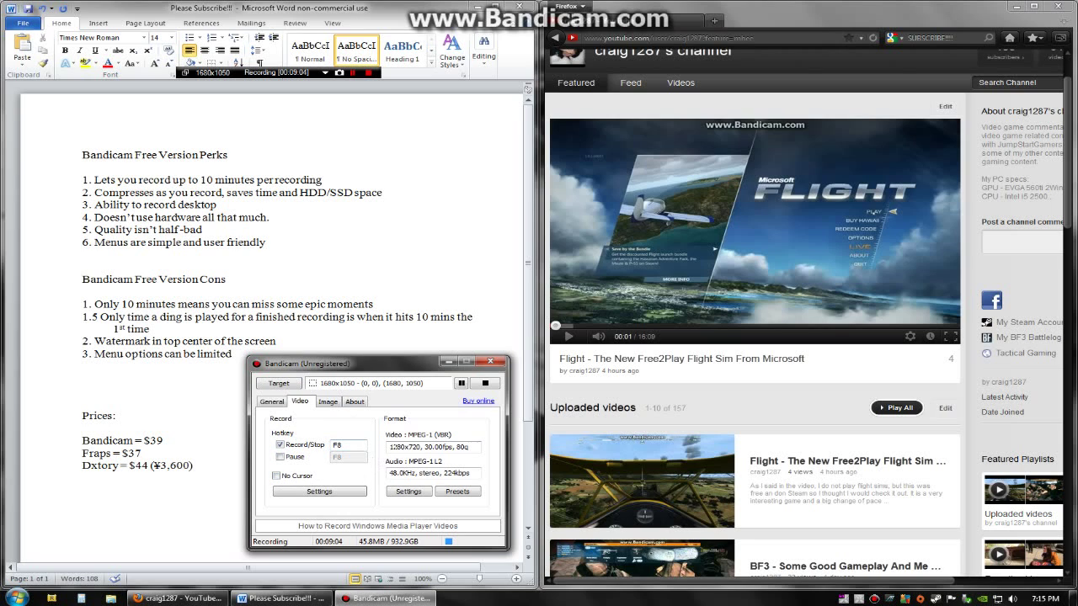
Open Record settings from the Video tab to see the sound recording device options
left_click(325, 491)
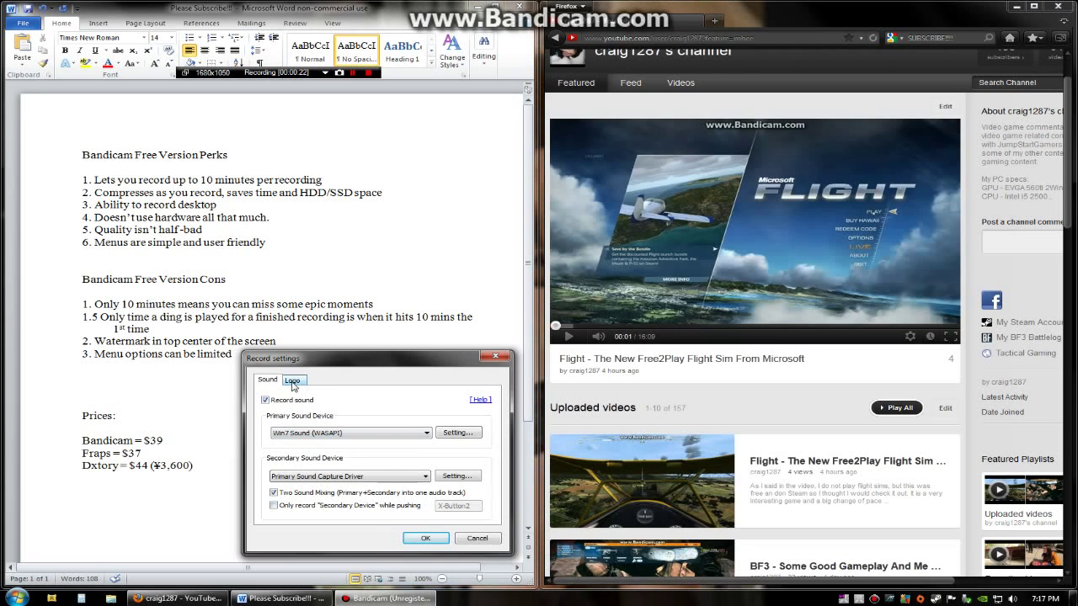
Review the Logo watermark options, leave the logo off, and close Record settings with OK
left_click(293, 384)
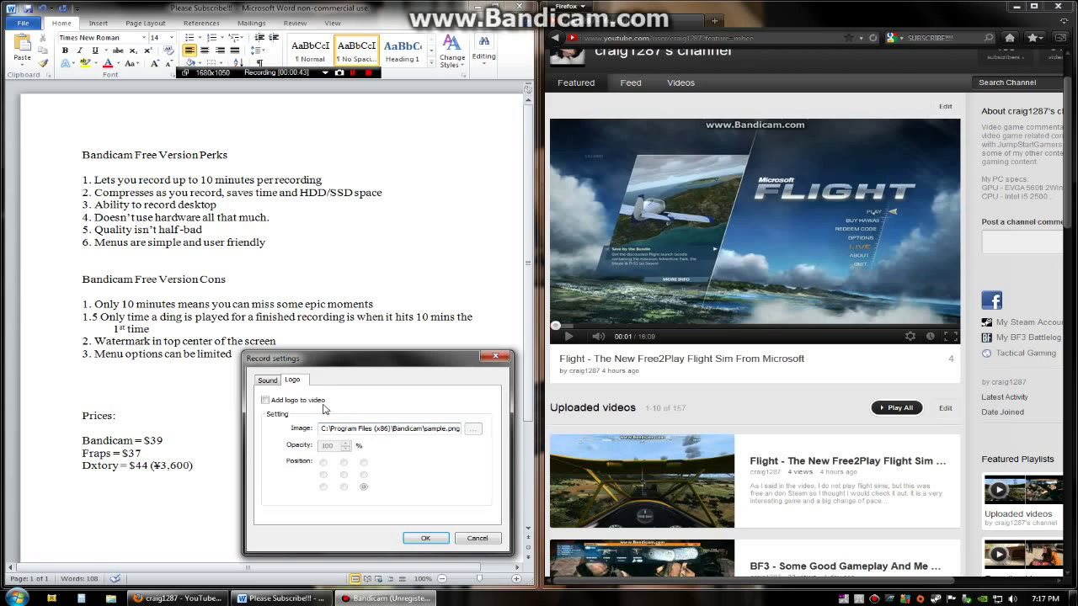
left_click(267, 380)
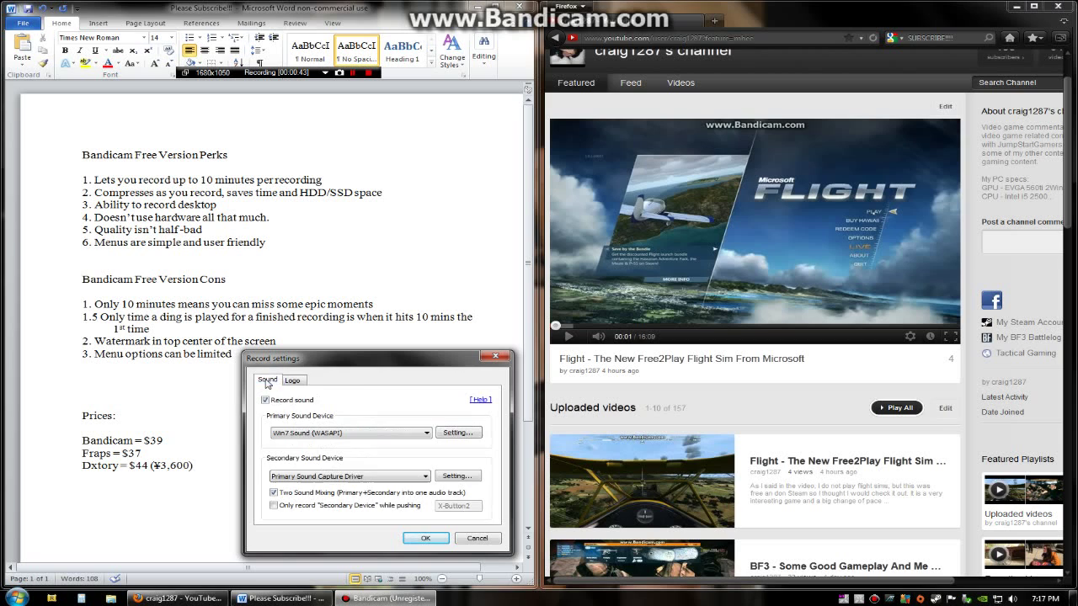
left_click(426, 540)
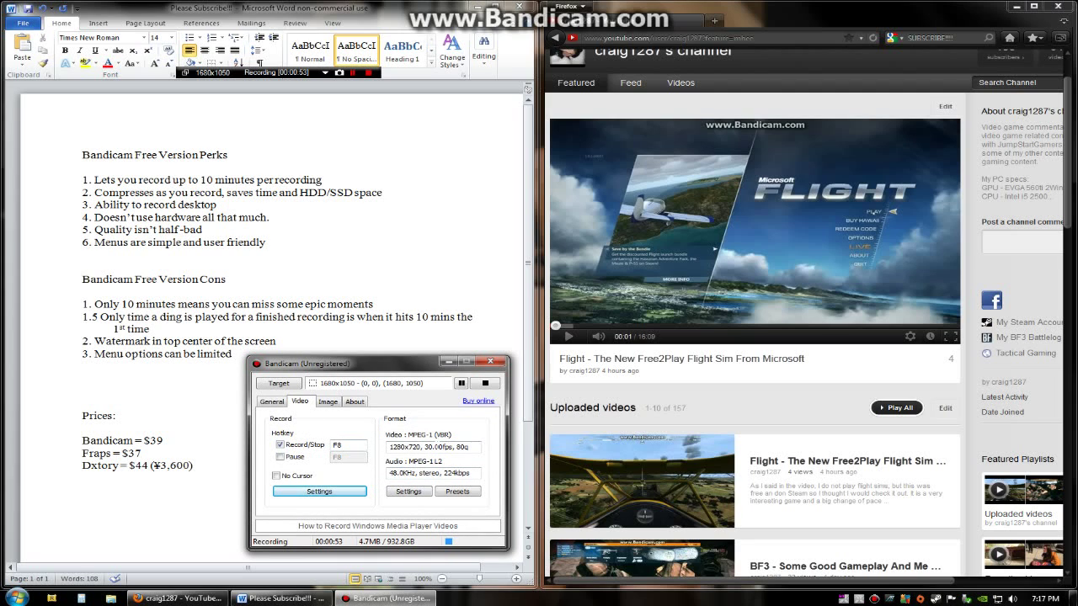
Open Format settings to view 1280x720, 30 FPS, MPEG-1 quality 80 video and MPEG-1 L2 audio
left_click(408, 491)
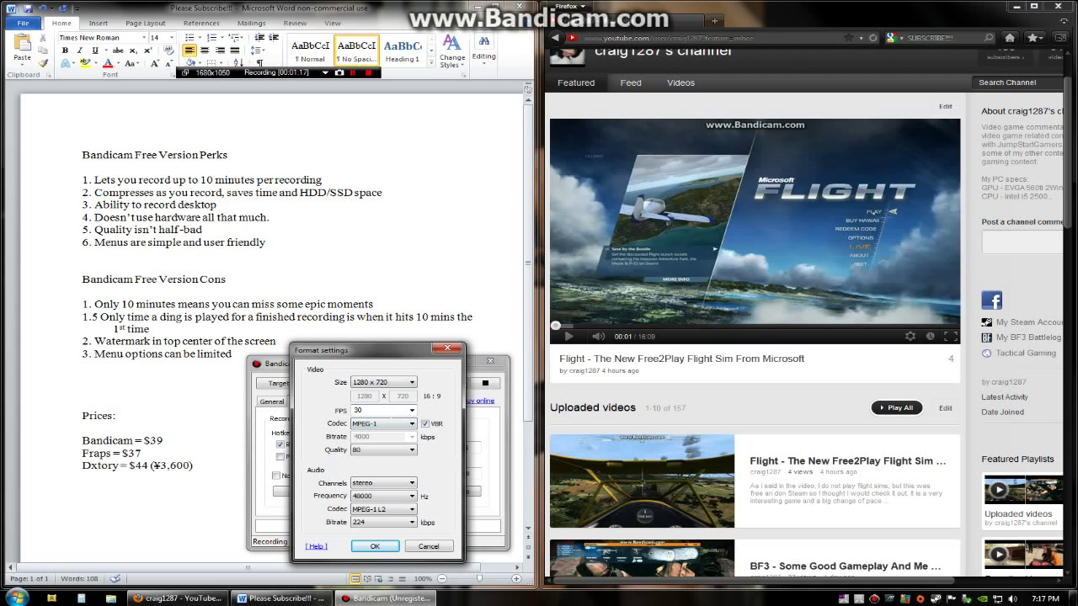
Review the MPEG-1 video codec and quality levels, keeping quality at 80
left_click(366, 425)
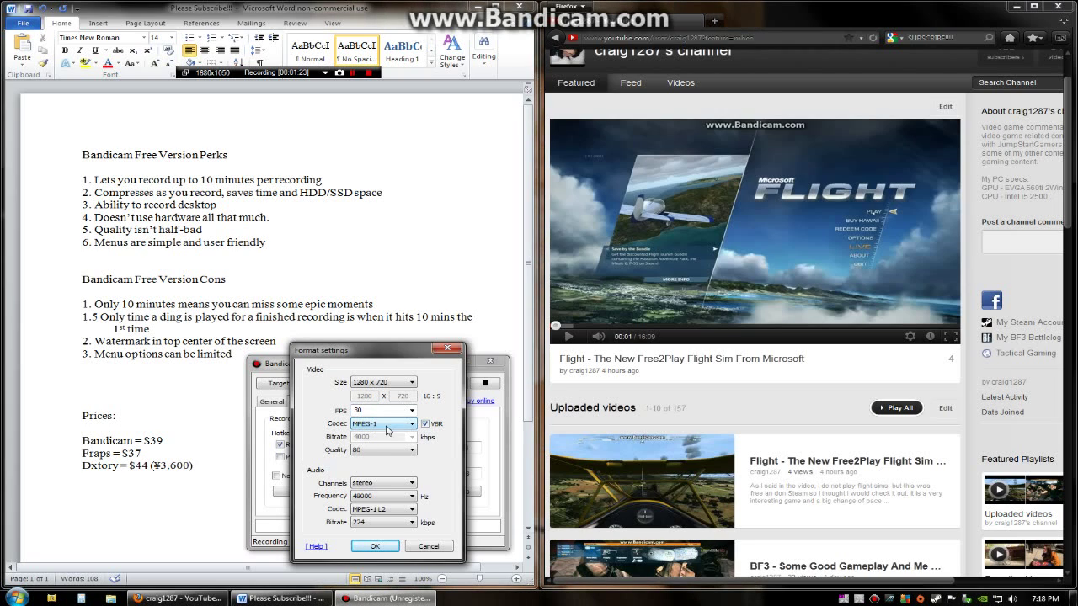
left_click(363, 452)
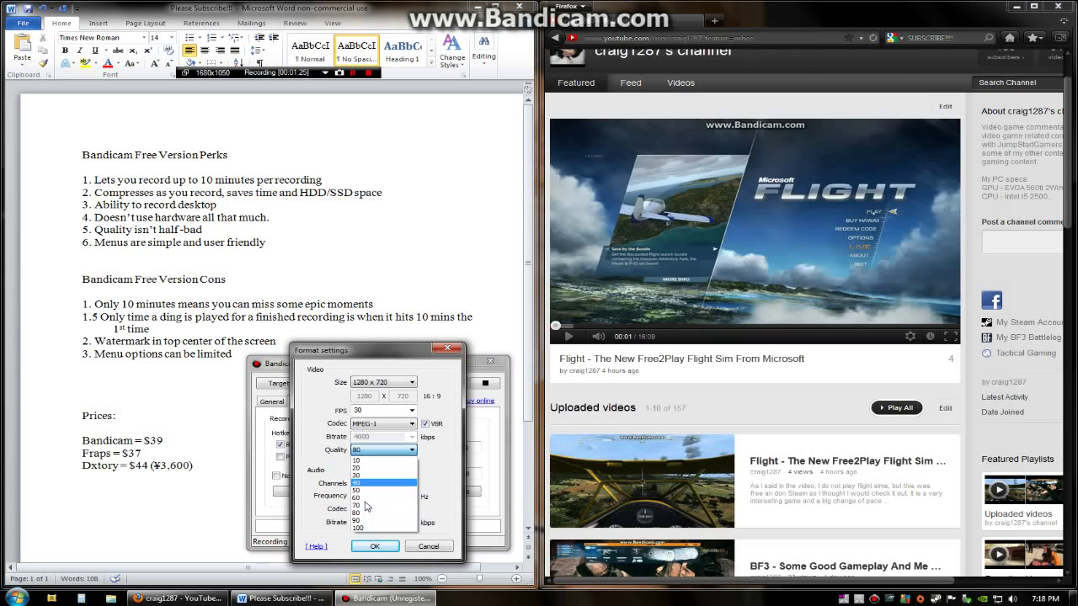
left_click(437, 455)
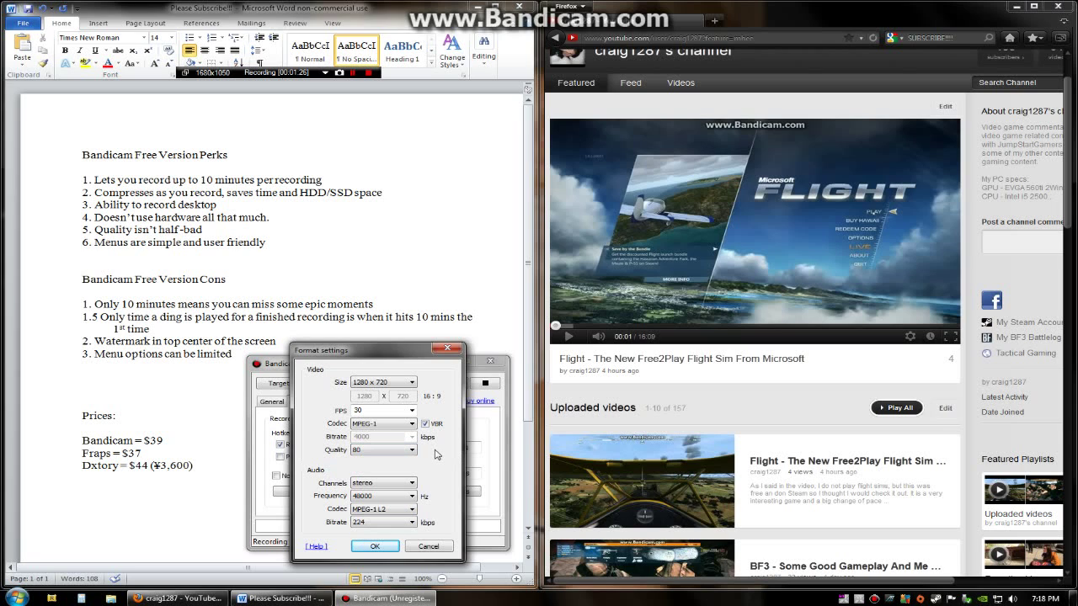
Keep MPEG-1 L2 audio at 224 kbps and confirm the format settings
left_click(394, 511)
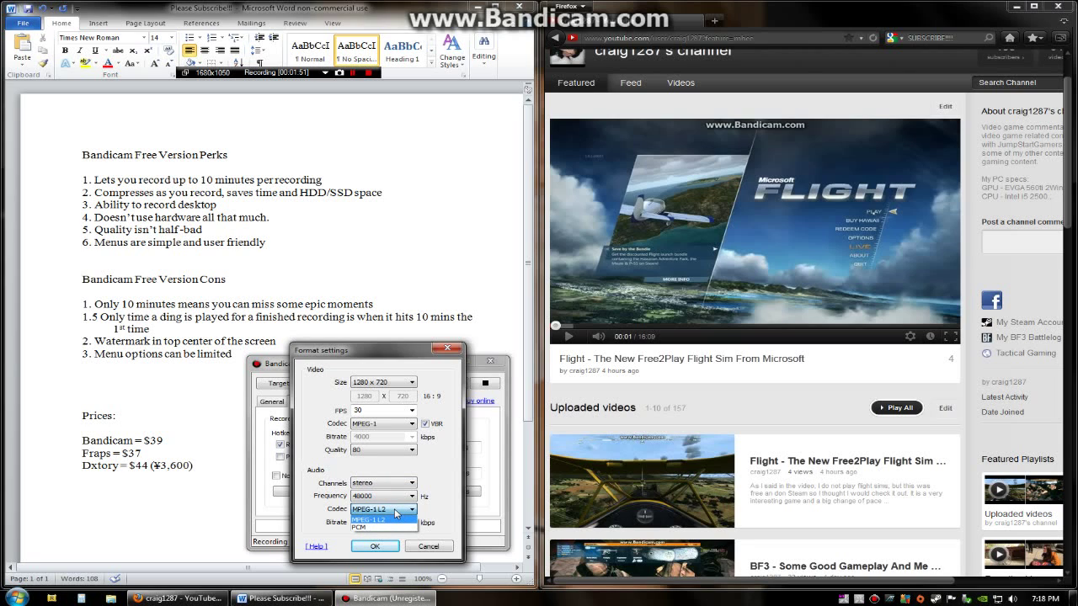
left_click(395, 515)
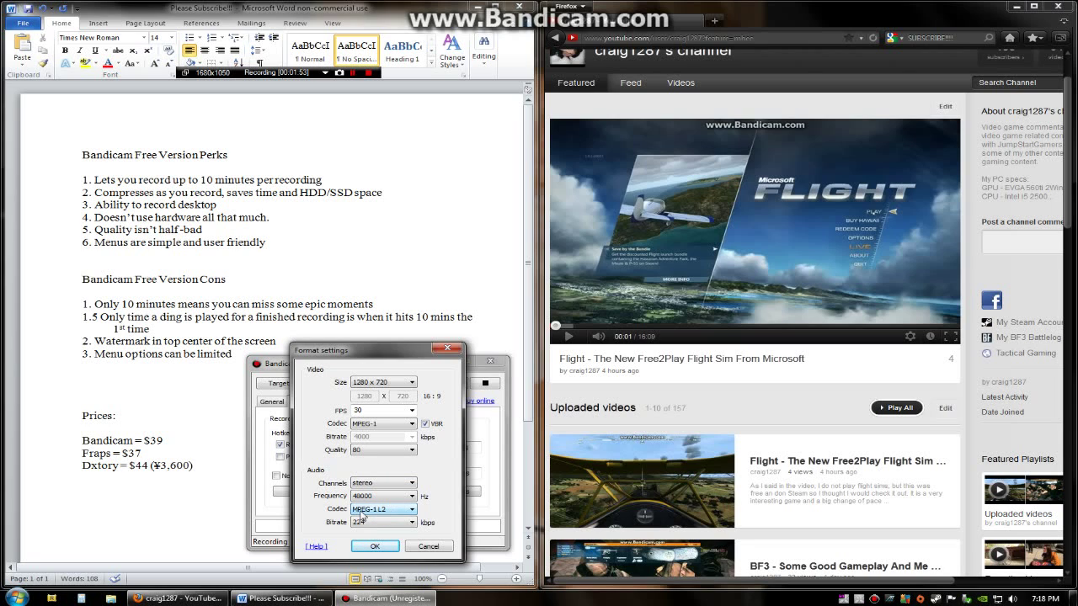
left_click(368, 522)
left_click(370, 523)
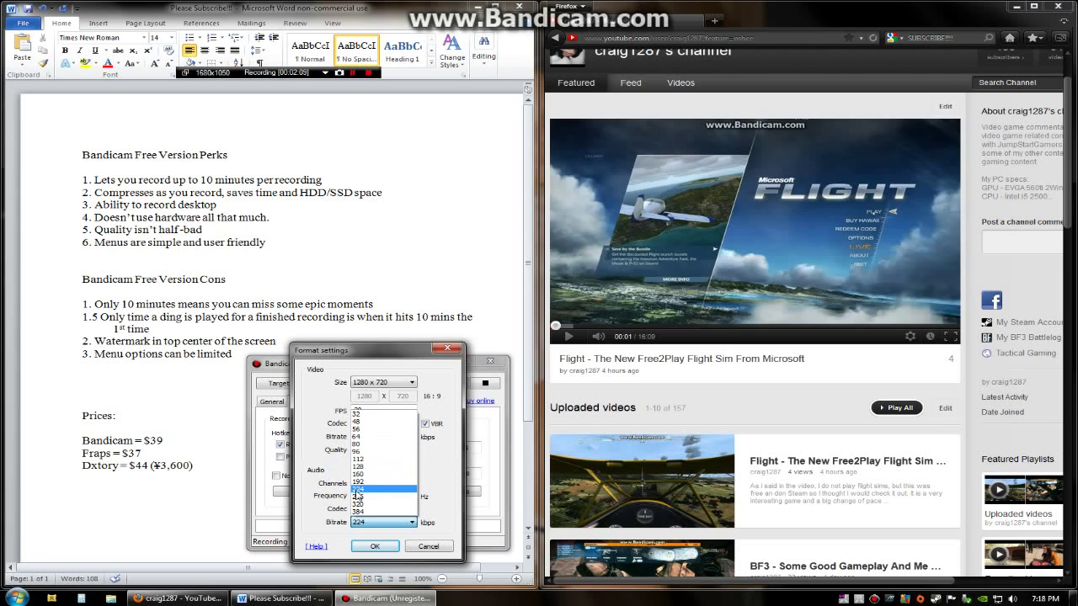
left_click(454, 498)
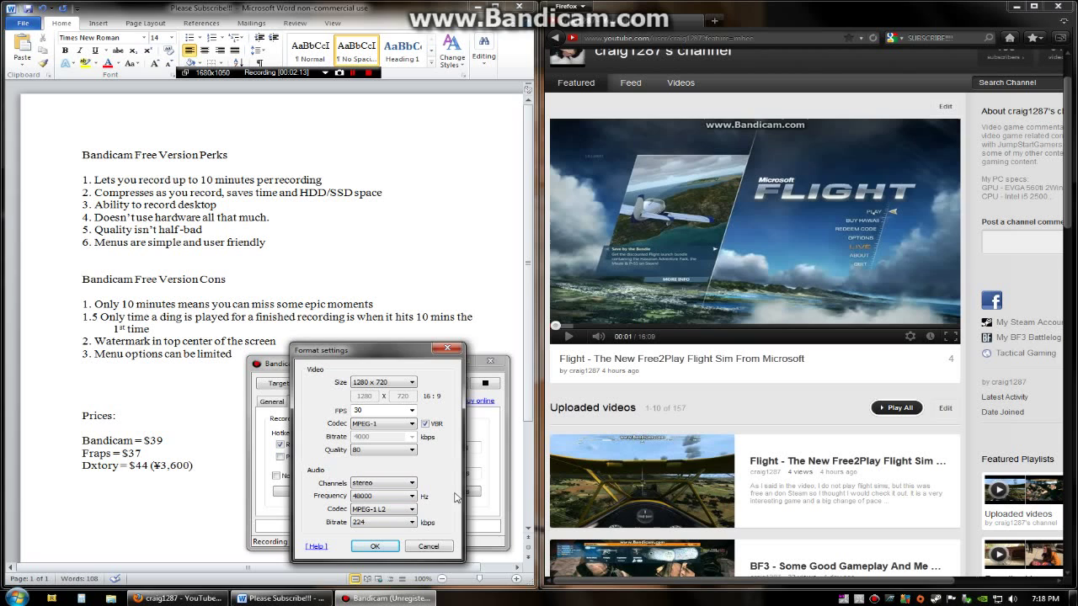
left_click(375, 545)
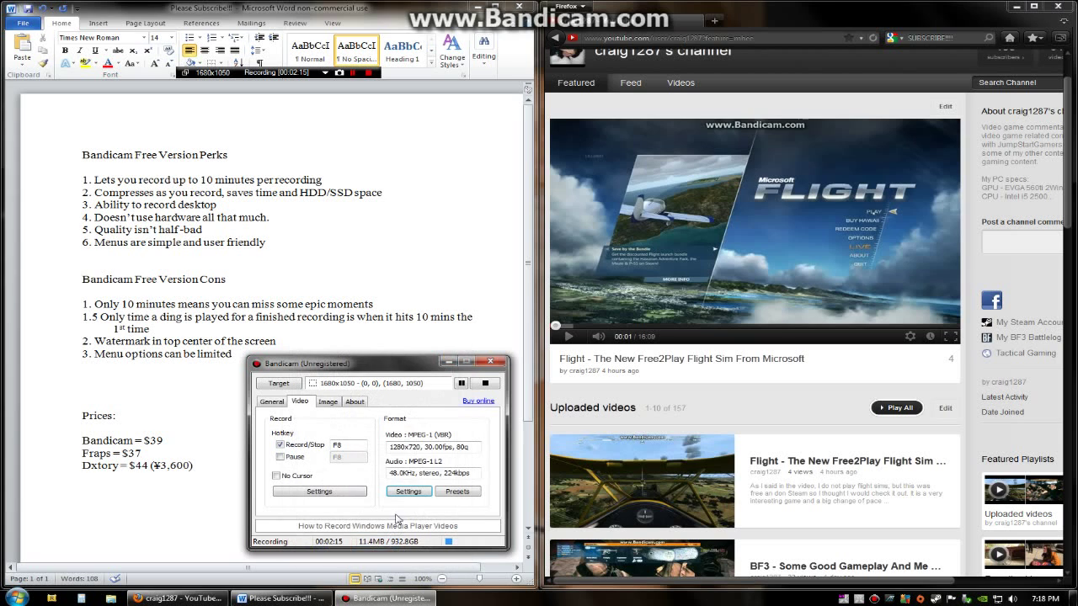
Look over the Image capture options, then view About showing version 1.7.6.178, unregistered
left_click(328, 404)
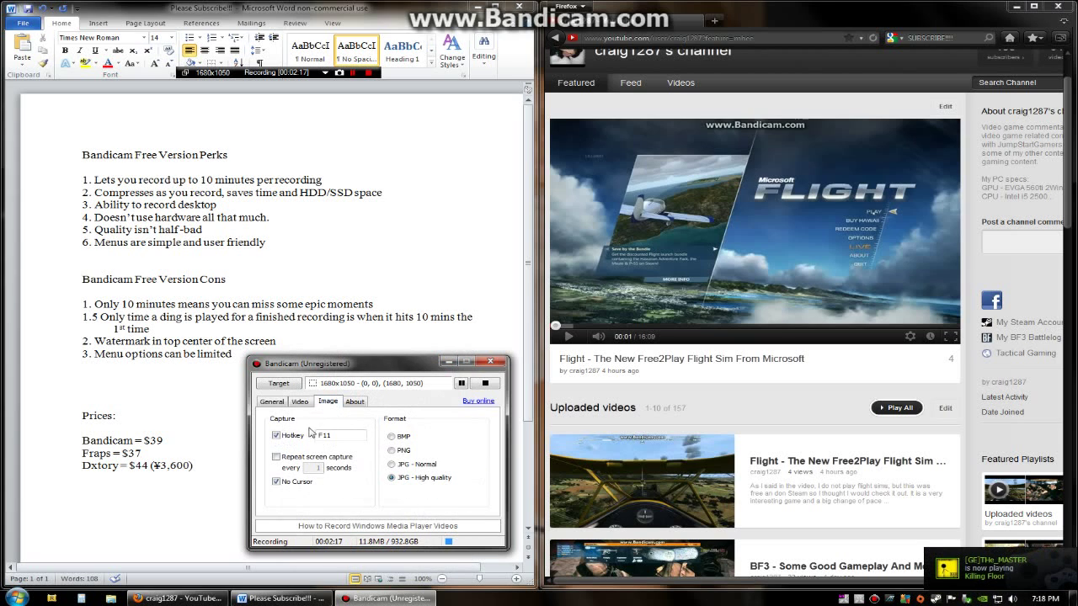
left_click(356, 403)
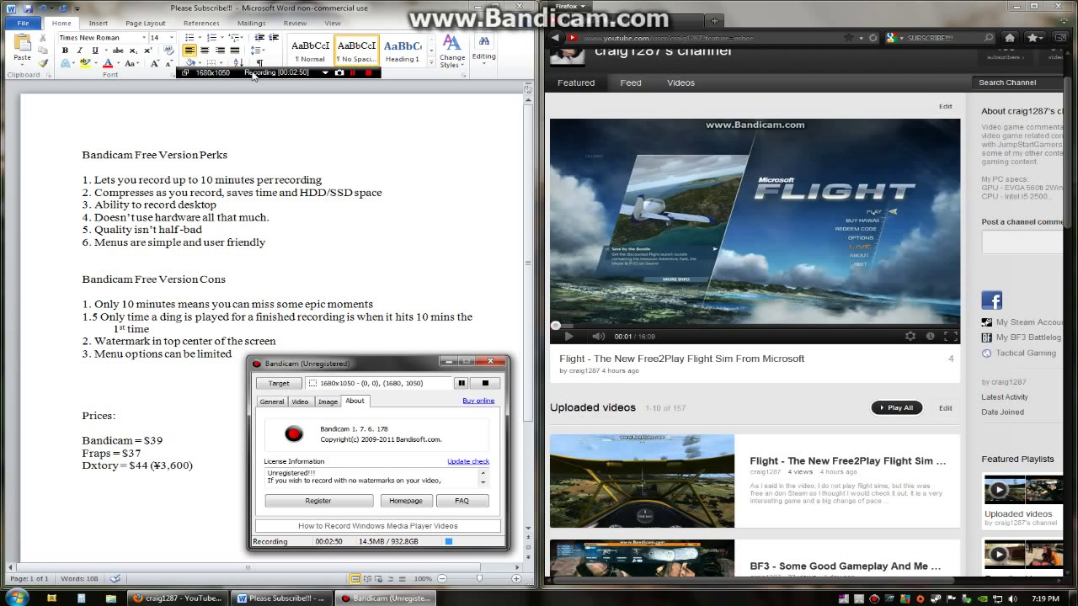
From the General tab, open the output folder so Explorer shows Game Videos
left_click(273, 402)
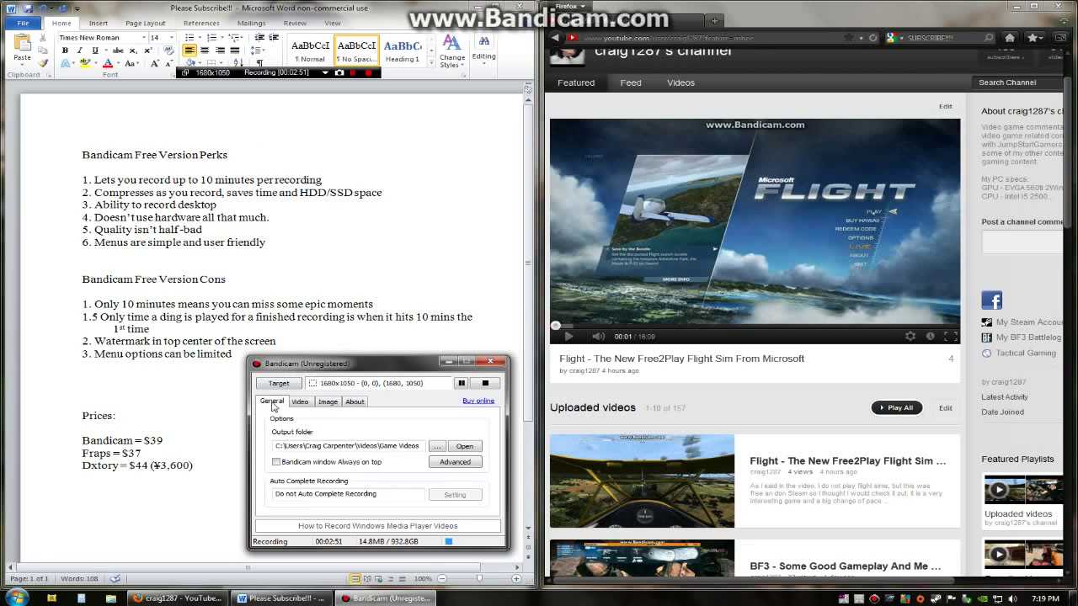
left_click(467, 447)
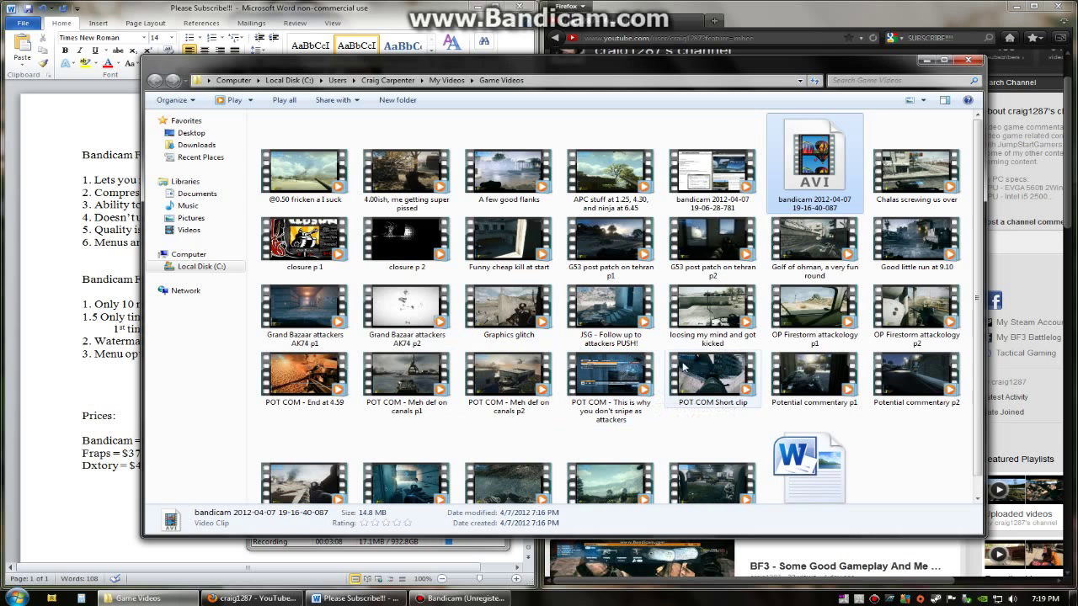
Play the 'Golf of ohman, a very fun round' clip, pause at 00:03, and return to Bandicam
double_click(804, 260)
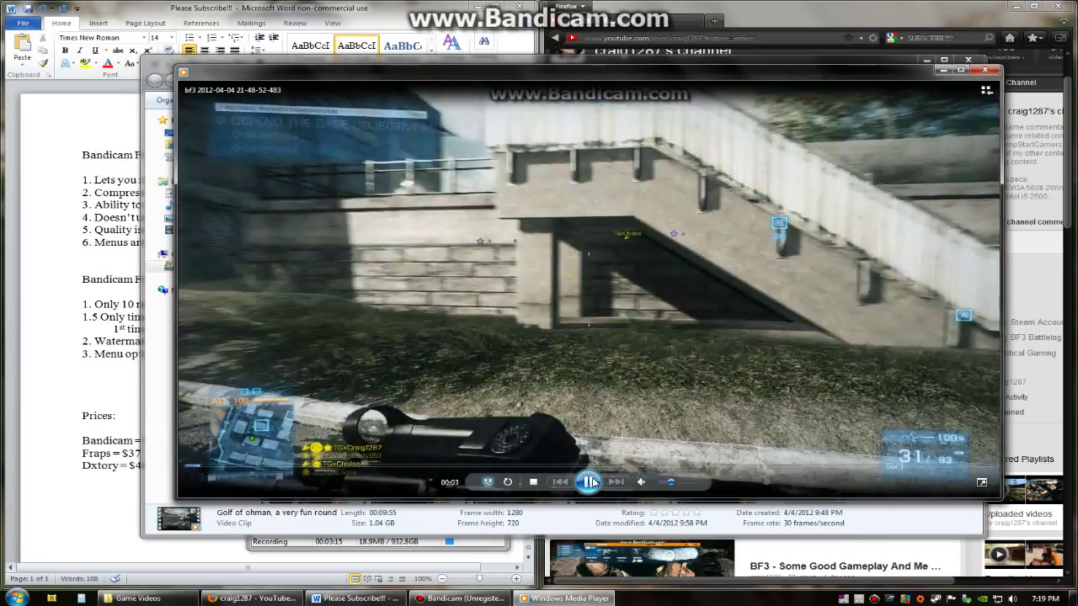
left_click(597, 401)
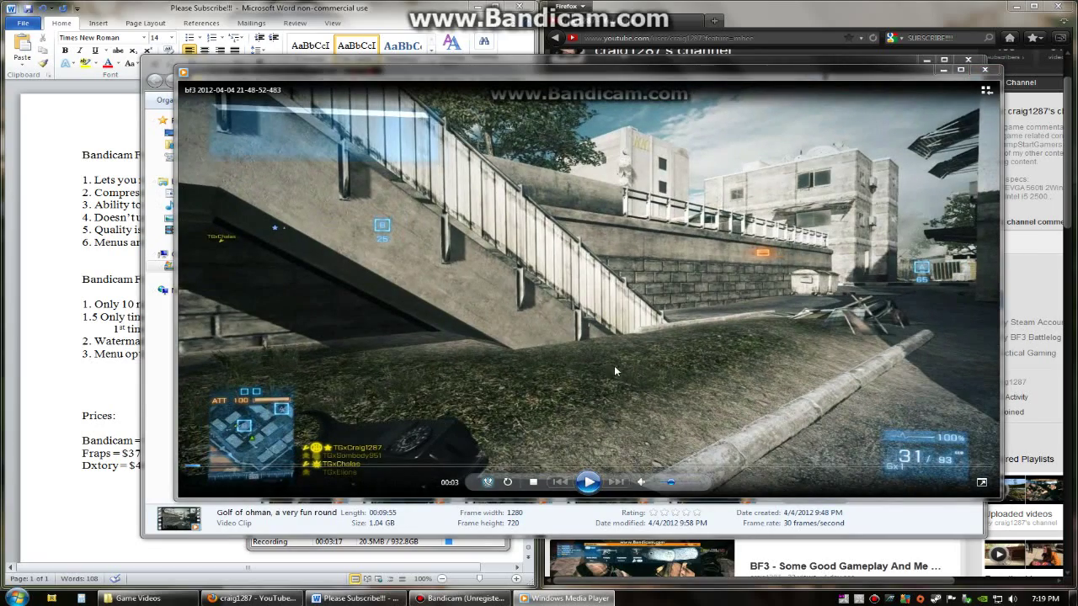
left_click(461, 598)
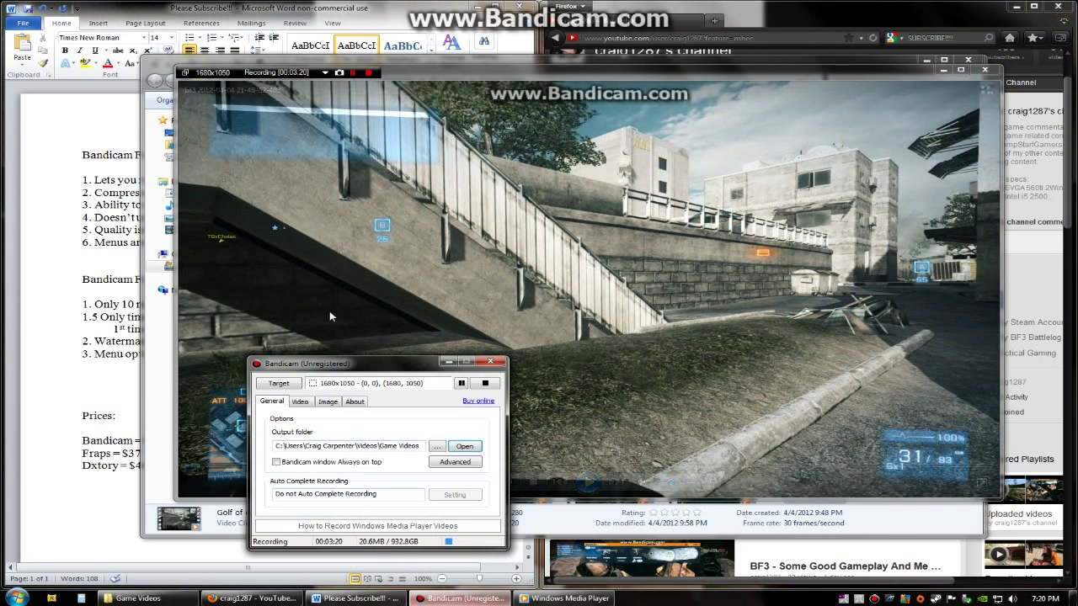
Set the Bandicam capture region to 1280 x 720 and drag the Bandicam window aside
left_click(208, 73)
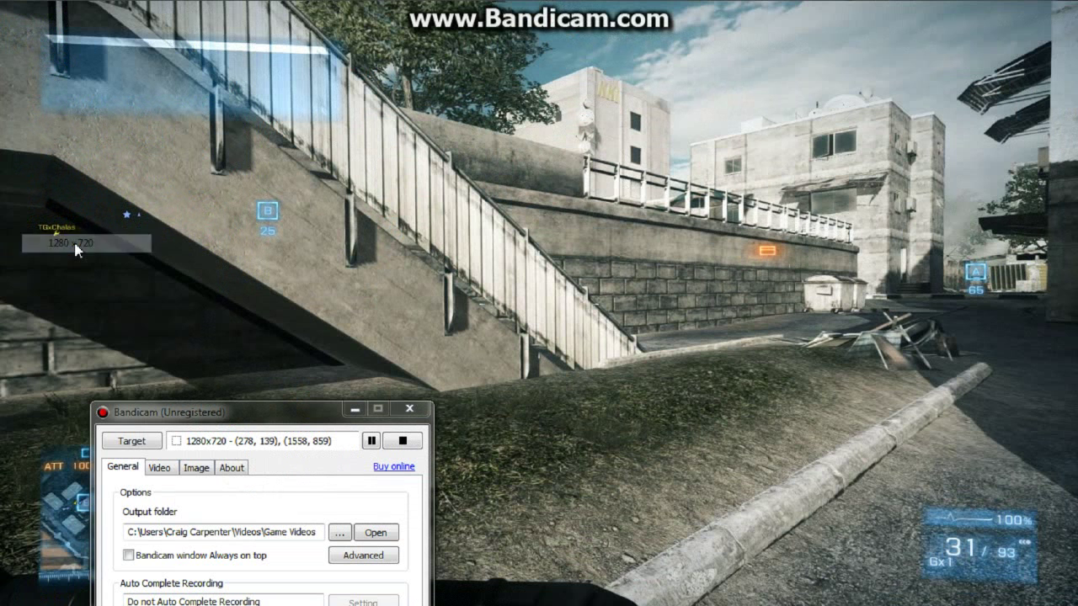
left_click(236, 248)
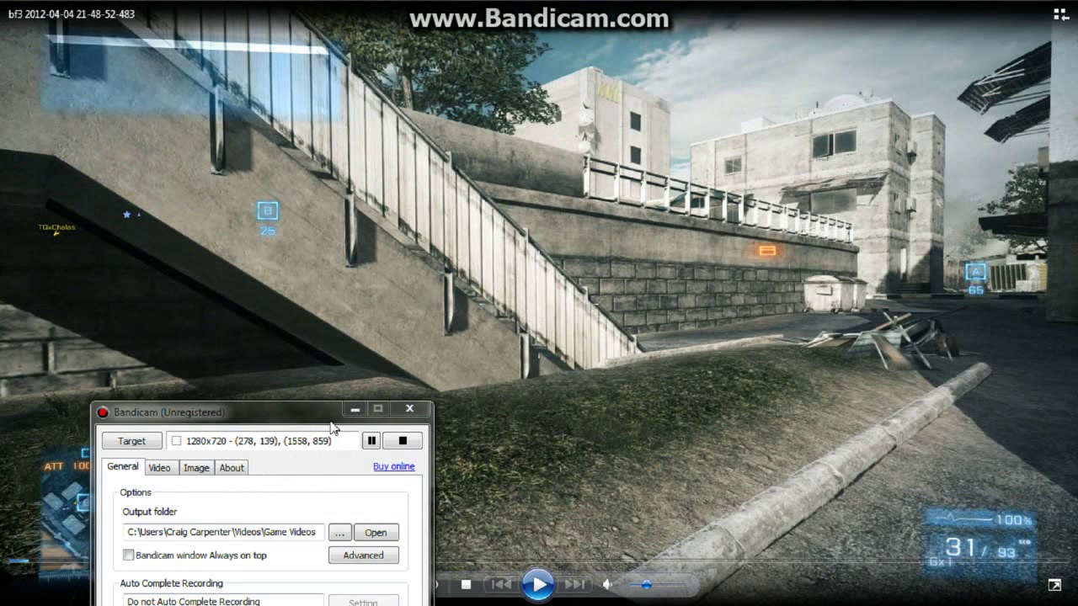
left_click_drag(316, 413, 130, 478)
Minimize Bandicam and play the gameplay to 00:08, nudging the volume and restoring it
left_click(139, 461)
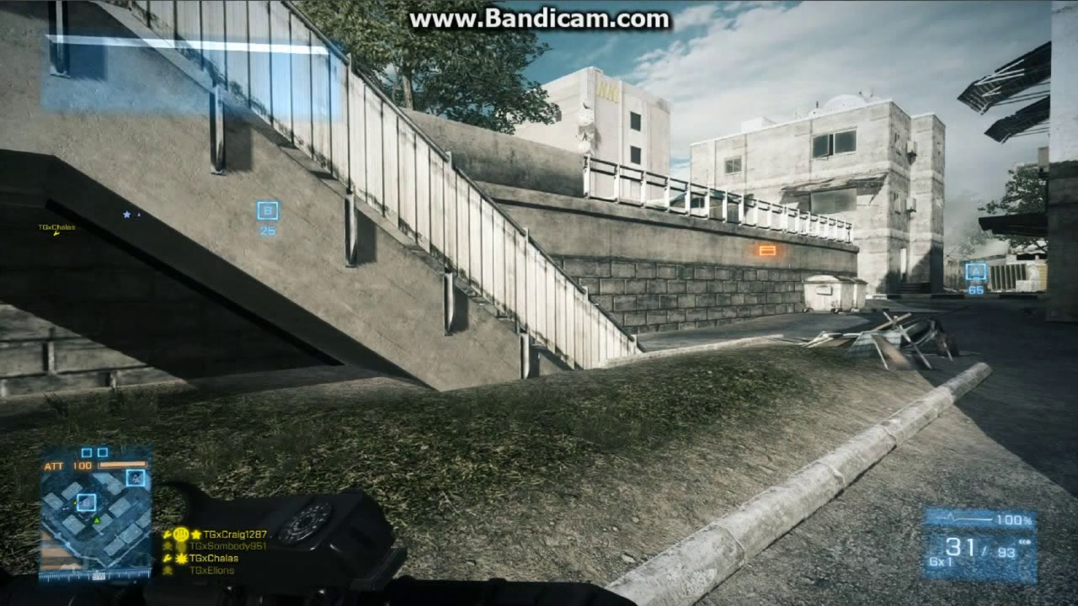
mouse_move(541, 597)
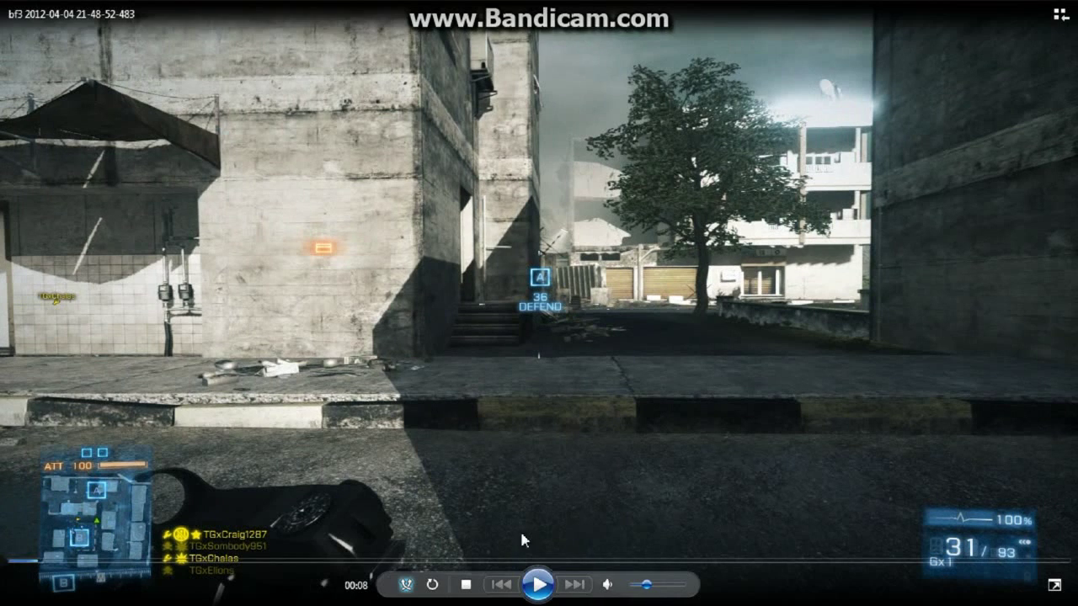
mouse_move(645, 584)
left_mouse_down()
mouse_move(612, 584)
mouse_move(647, 590)
mouse_move(632, 589)
left_mouse_up()
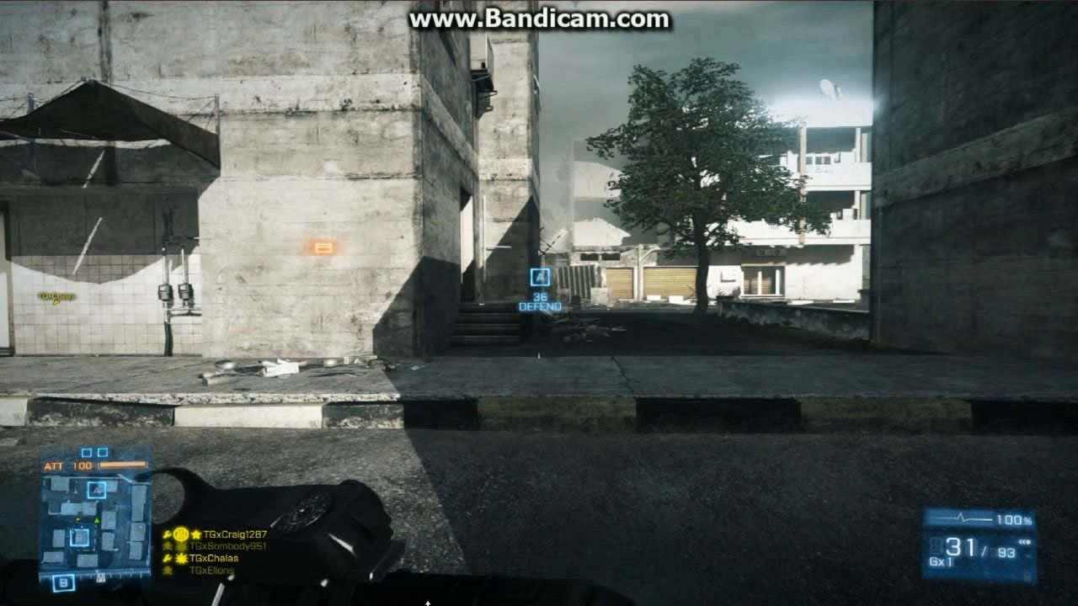
mouse_move(450, 315)
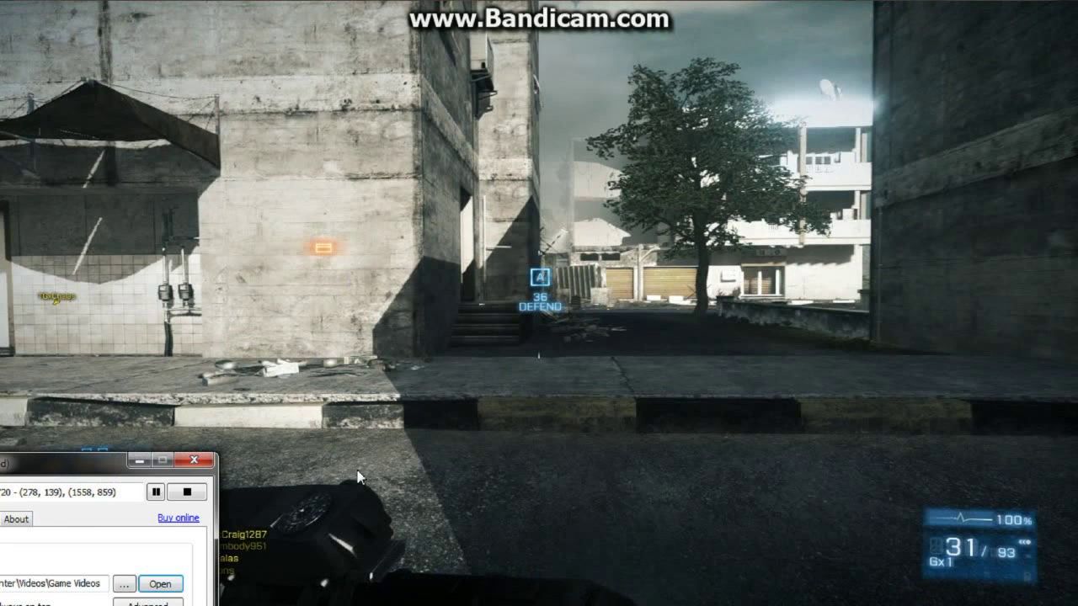
Shift the 1280x720 capture region to (279, 140)–(1559, 860) over the video and resume playback
left_click_drag(56, 468, 40, 443)
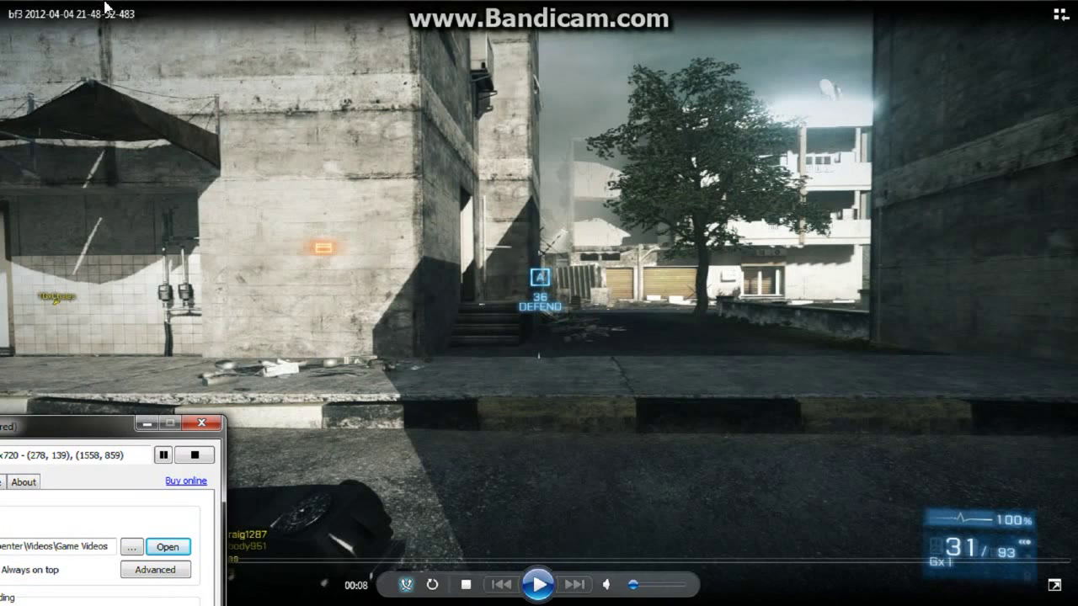
left_click(281, 188)
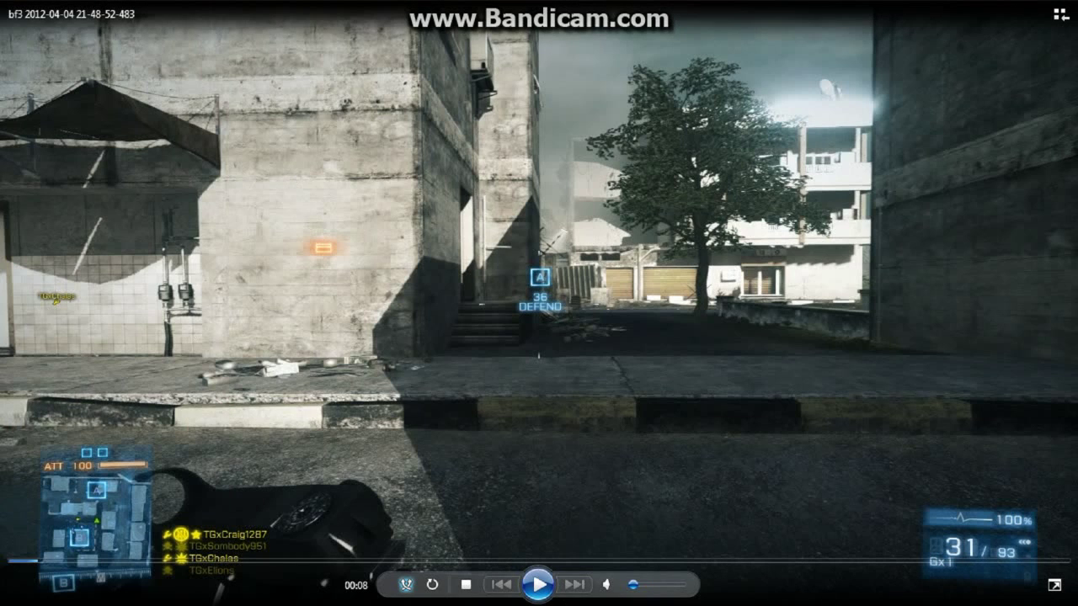
key("alt+Tab")
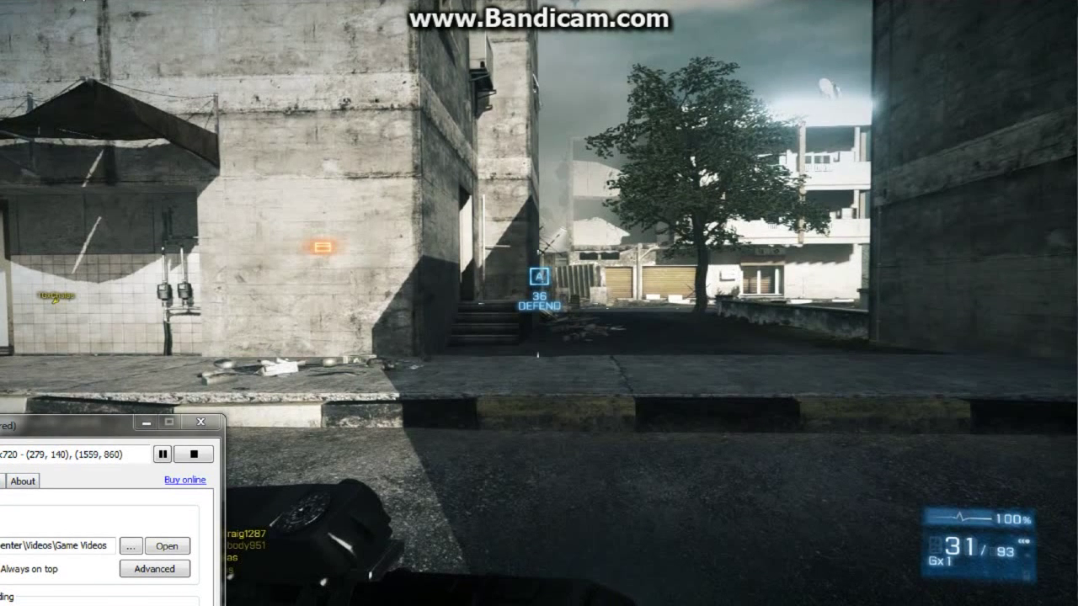
mouse_move(516, 22)
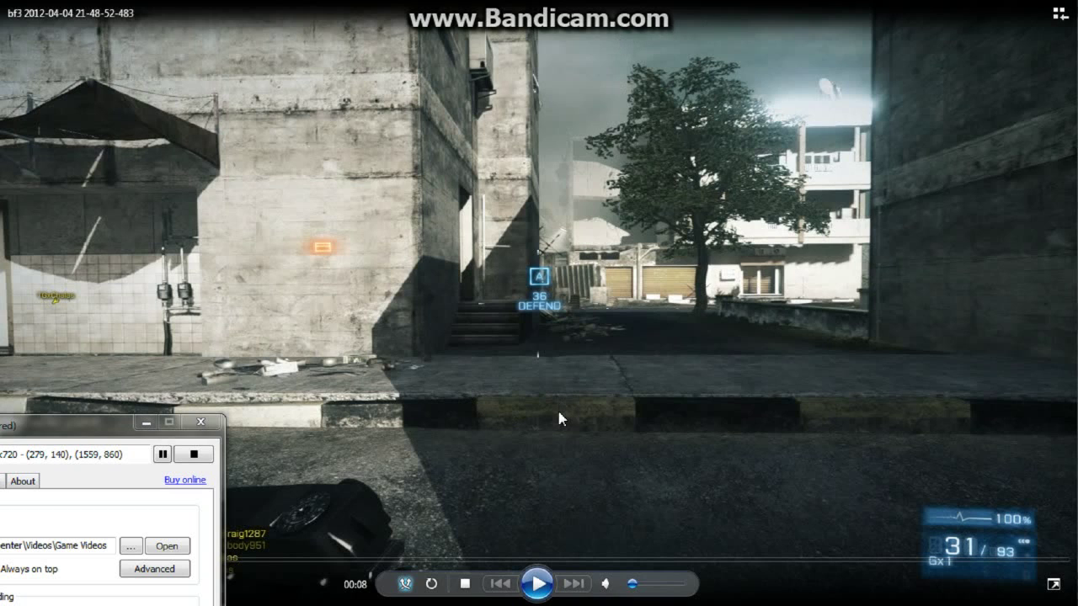
left_click(537, 584)
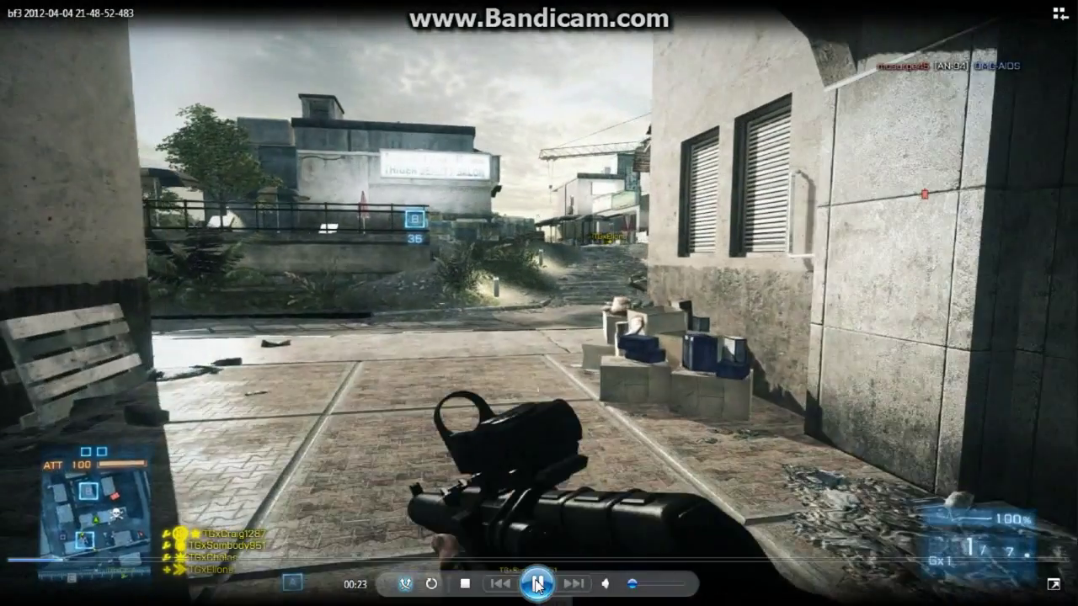
Pause the gameplay video at 00:23
left_click(538, 585)
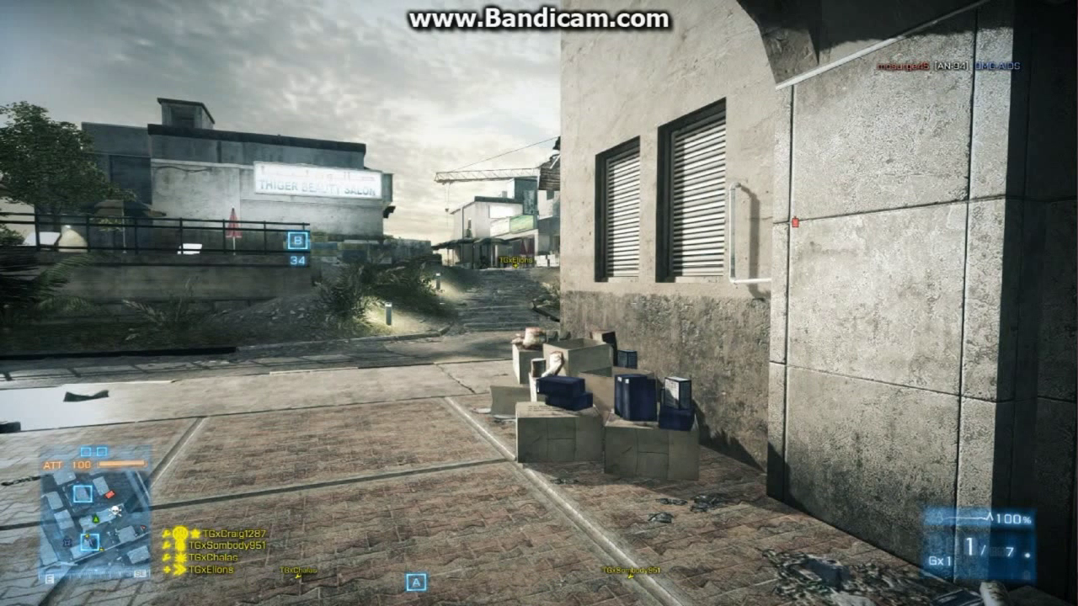
mouse_move(170, 123)
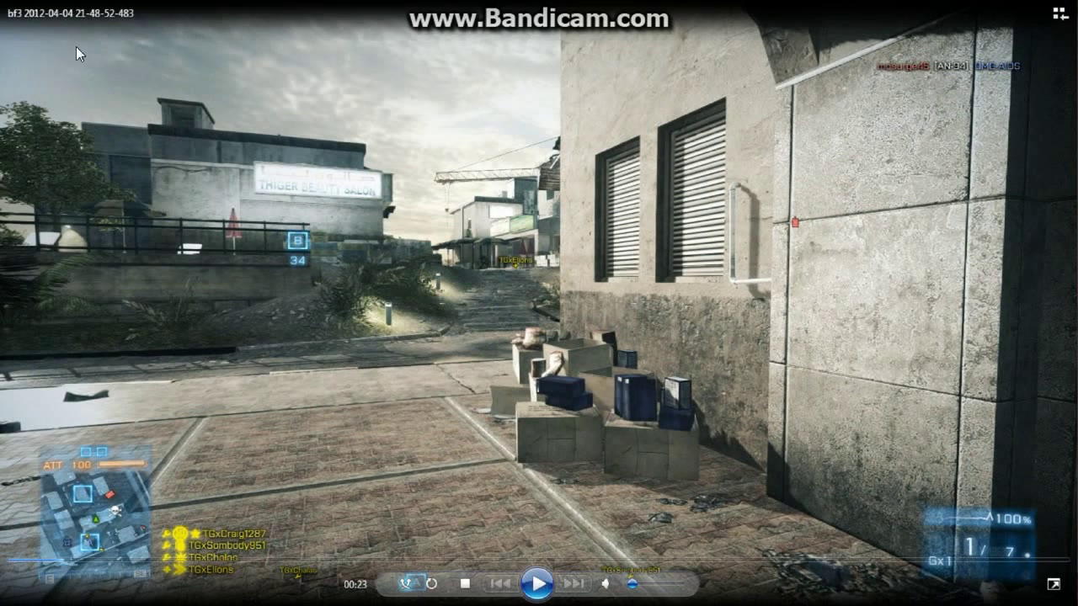
Set Bandicam's target to Full Screen (1680x1050) and bring the Word list forward
left_click(1, 505)
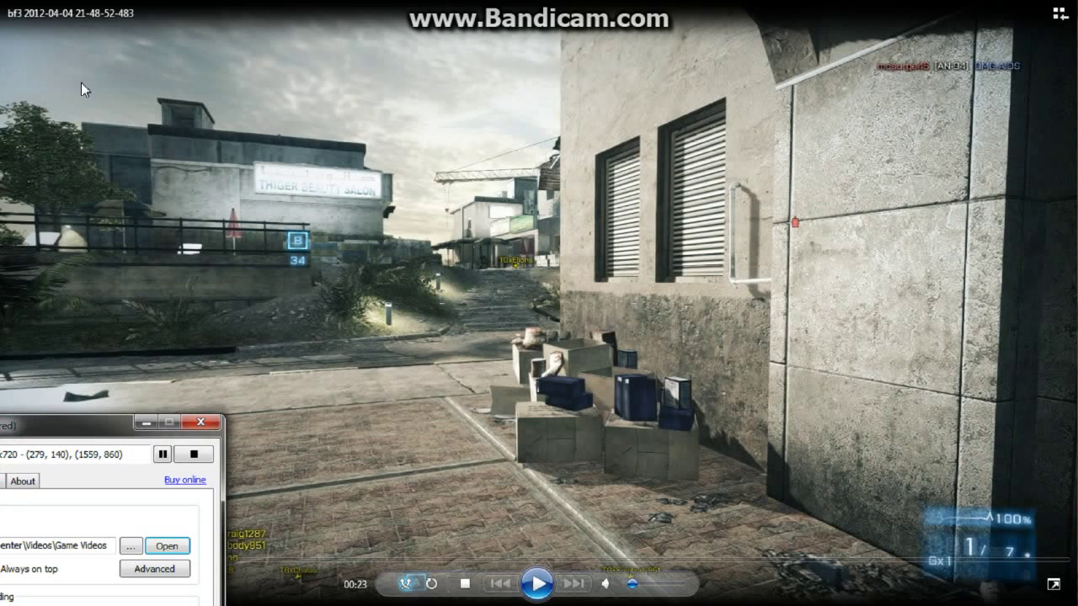
left_click(40, 2)
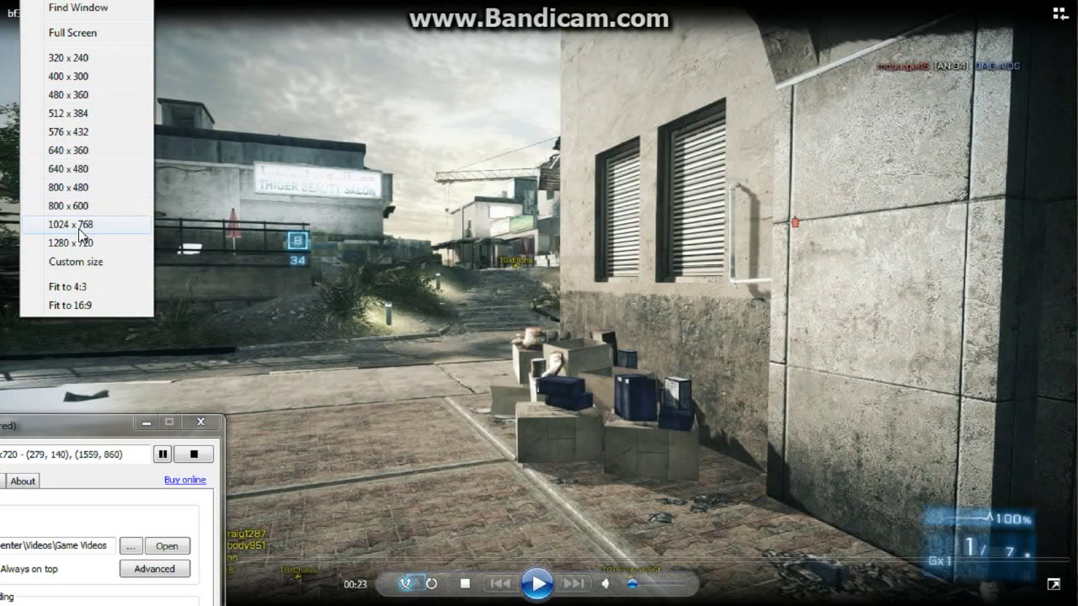
left_click(73, 32)
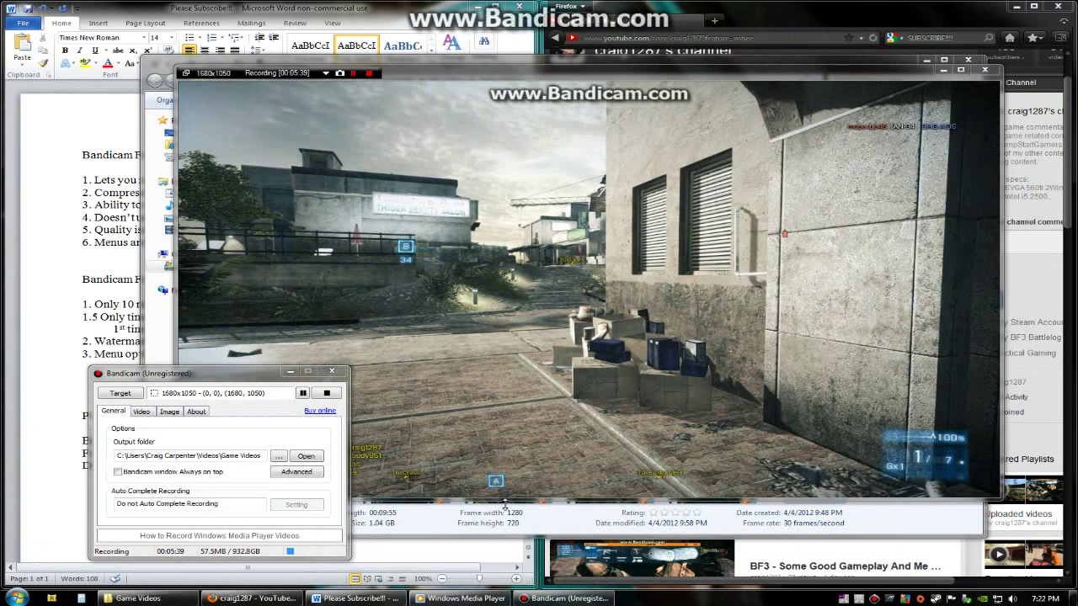
left_click(75, 525)
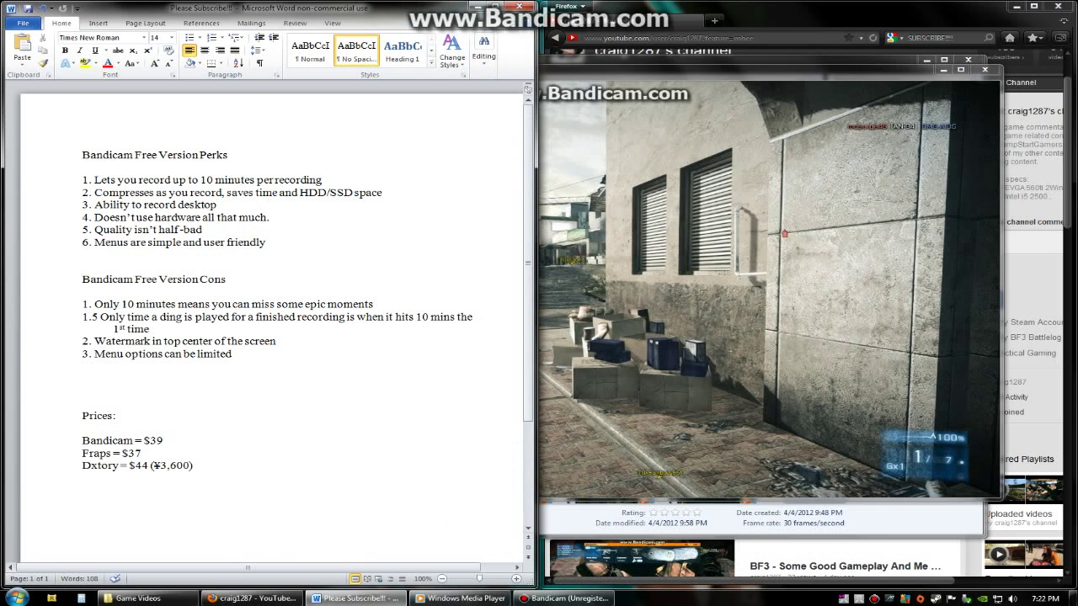
Bring the Firefox YouTube channel page up beside the Word document
mouse_move(775, 154)
left_click(747, 20)
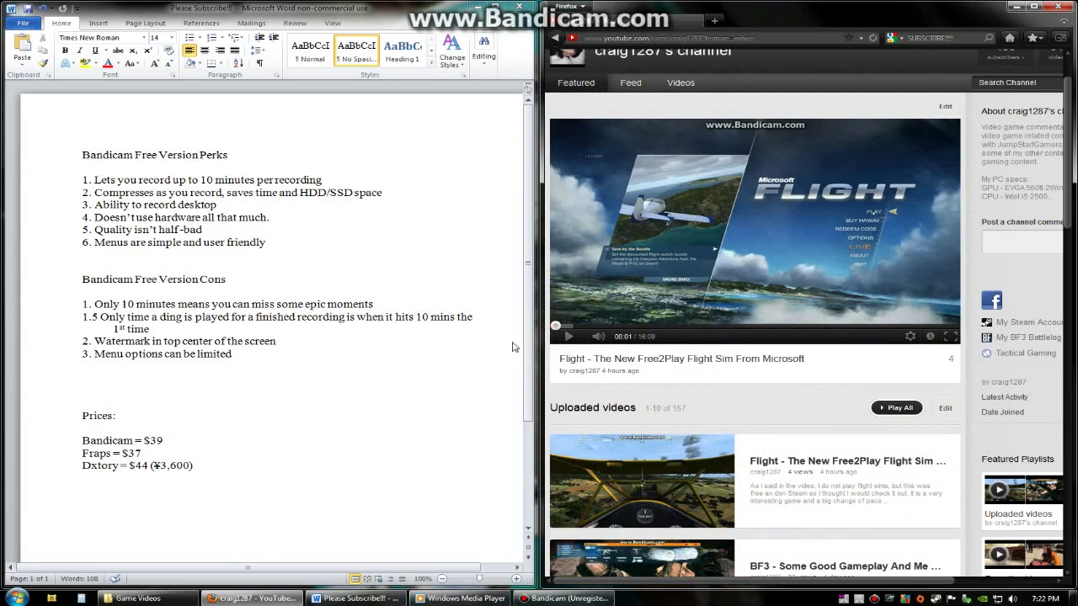